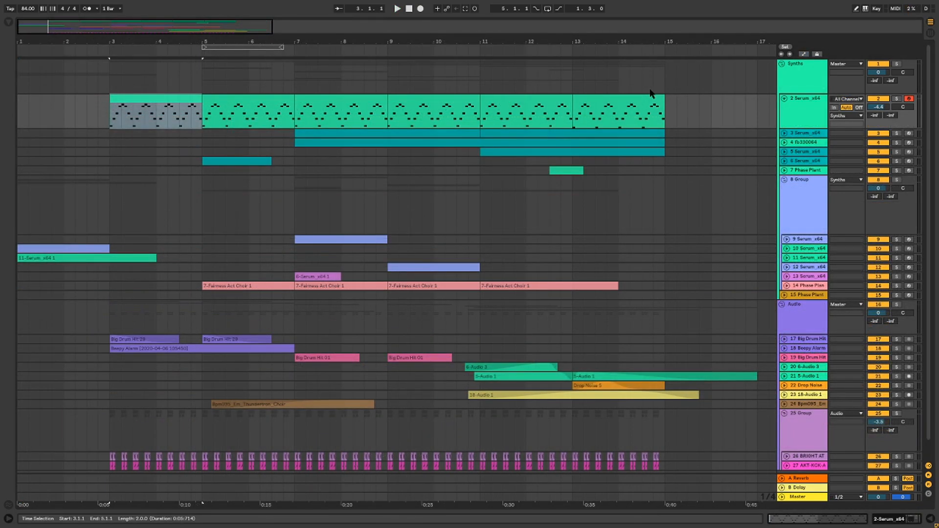
Step: Play the soloed Serum arpeggio from bar 3 for about a bar and stop playback
{"action": "left_click", "coordinate": [113, 122]}
{"action": "key", "text": "space"}
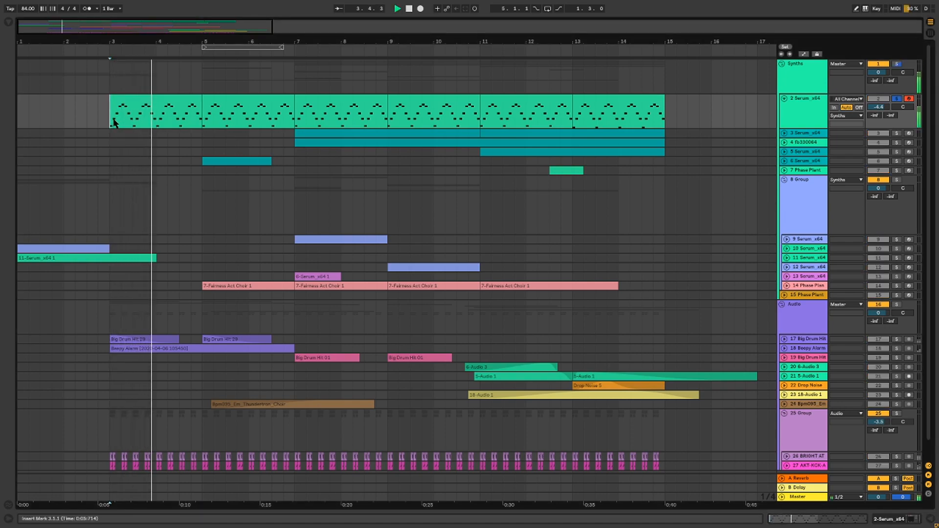
{"action": "key", "text": "space"}
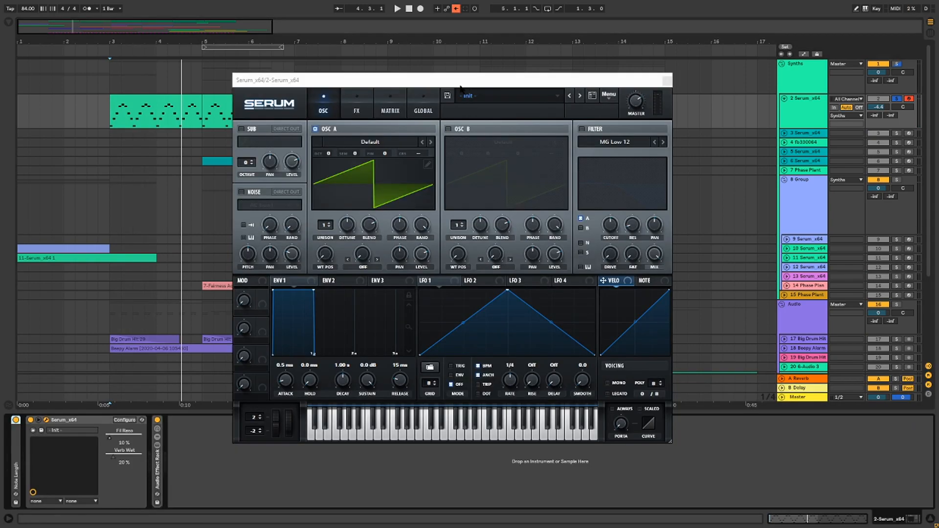
Step: Set Serum's oscillator A to 8 unison voices with a detune of 0.08
{"action": "left_click_drag", "start_coordinate": [433, 83], "coordinate": [451, 90]}
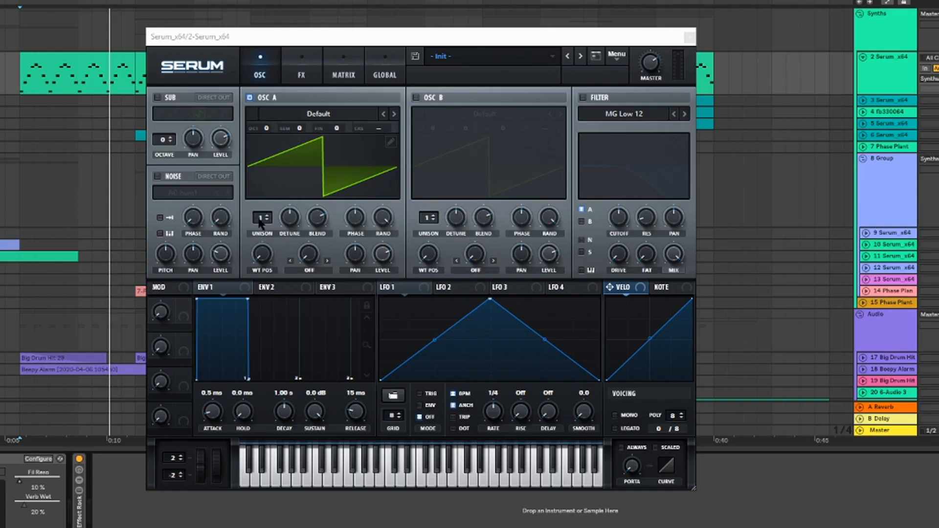
{"action": "left_click_drag", "start_coordinate": [260, 221], "coordinate": [273, 156]}
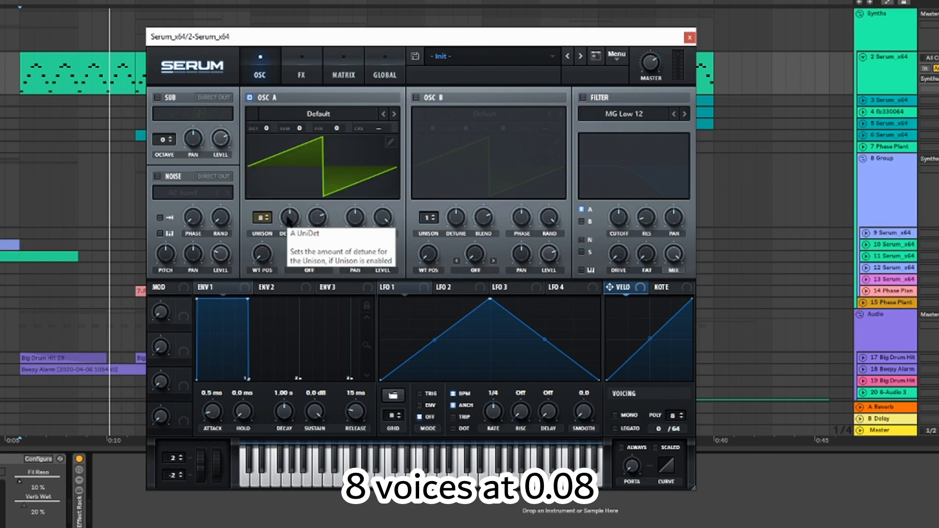
{"action": "left_click_drag", "start_coordinate": [290, 220], "coordinate": [289, 238]}
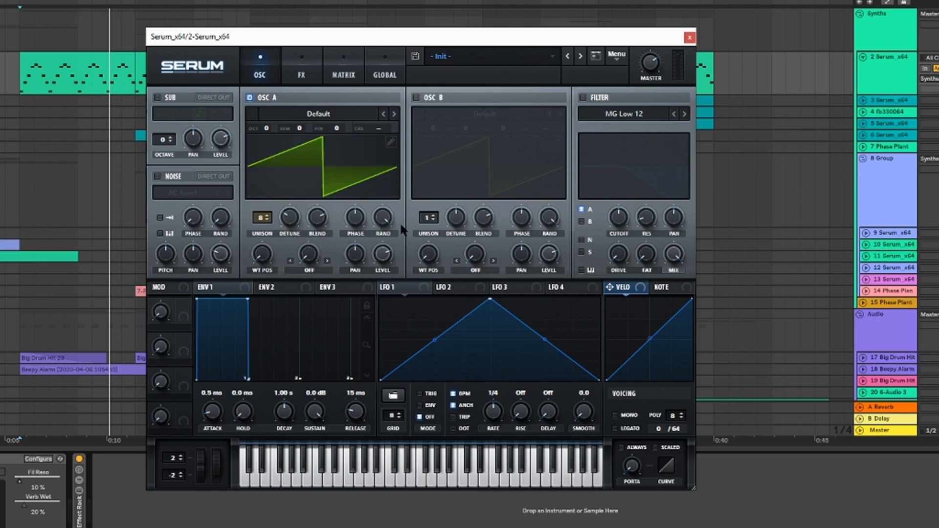
Step: Enable oscillator B with 6 unison voices, lowering its detune and level slightly
{"action": "left_click", "coordinate": [416, 98]}
{"action": "left_click_drag", "start_coordinate": [427, 218], "coordinate": [434, 178]}
{"action": "left_click_drag", "start_coordinate": [456, 216], "coordinate": [458, 225]}
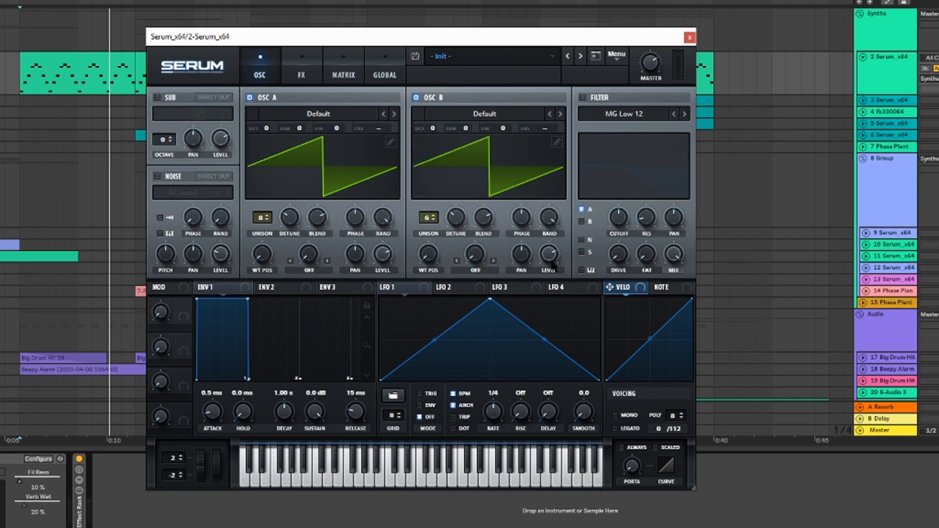
{"action": "left_click_drag", "start_coordinate": [548, 255], "coordinate": [548, 263]}
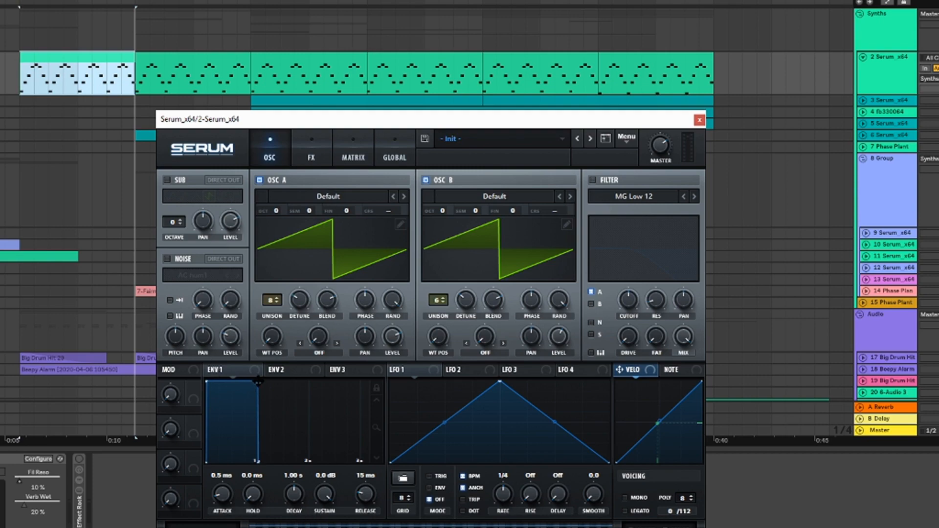
Step: Set Envelope 1 to a decay of 420 ms, a sustain of -21.7 dB and a release of 307 ms
{"action": "double_click", "coordinate": [293, 494]}
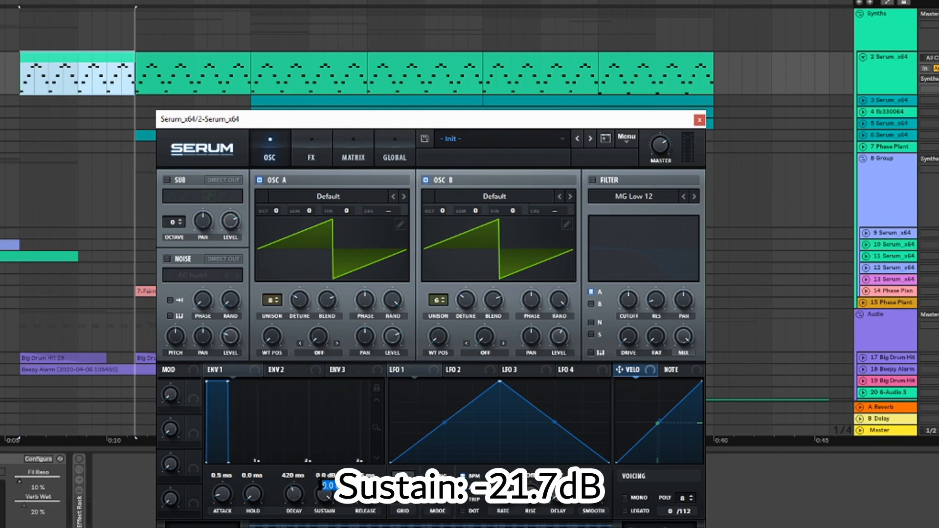
{"action": "key", "text": "BackSpace"}
{"action": "type", "text": "-21"}
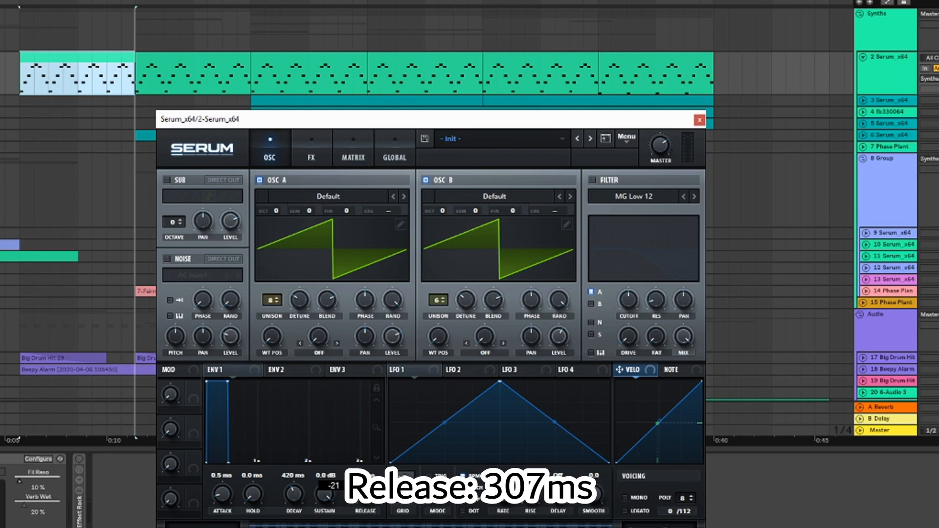
{"action": "type", "text": ".7"}
{"action": "key", "text": "Return"}
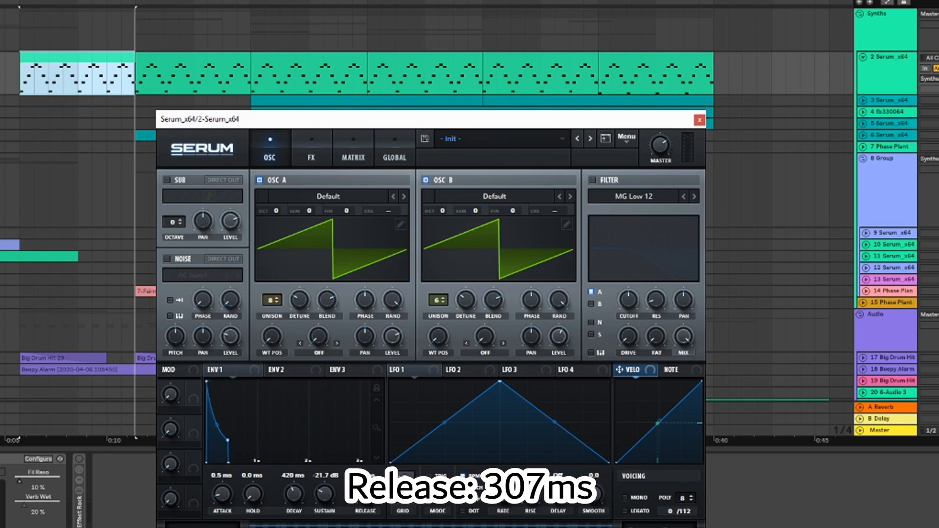
Step: Enable the sub oscillator with a saw waveform at octave -1
{"action": "left_click", "coordinate": [167, 180]}
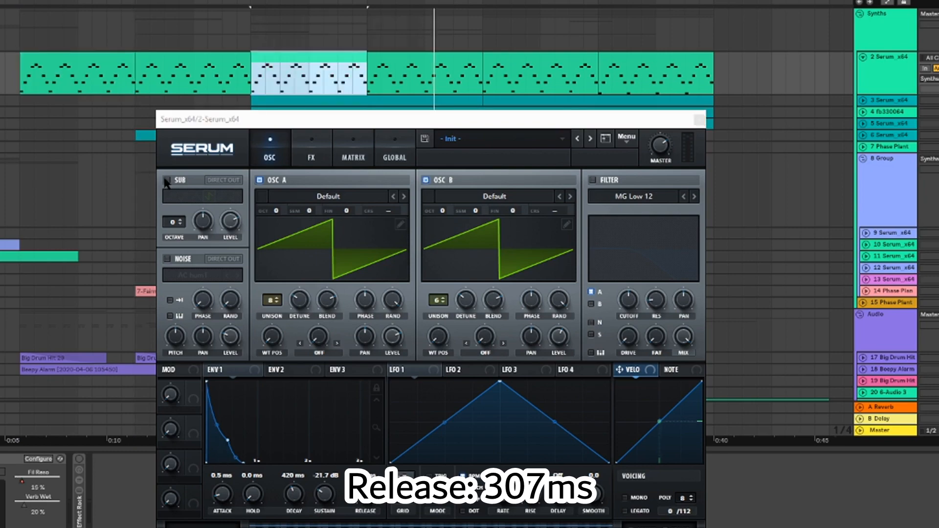
{"action": "left_click", "coordinate": [180, 224]}
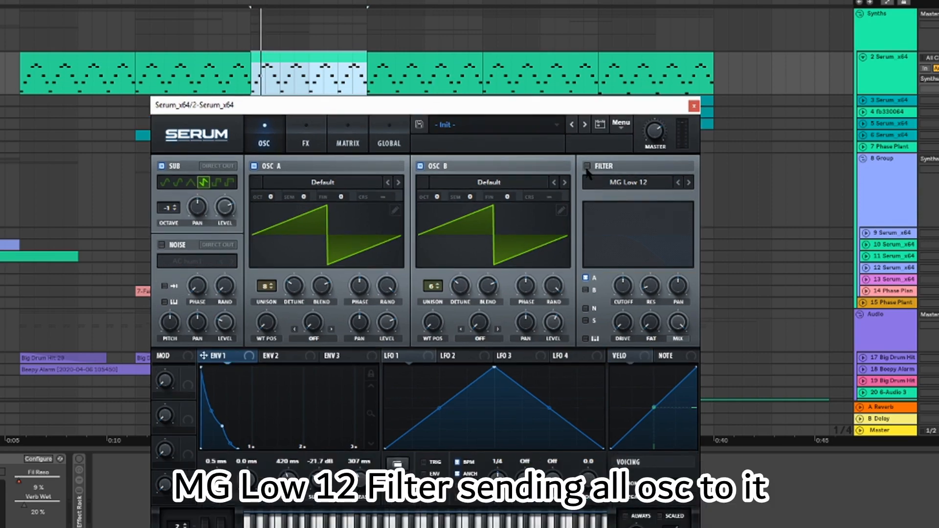
Step: Enable the MG Low 12 filter and modulate its cutoff from Envelope 1 by an amount of 50
{"action": "left_click", "coordinate": [587, 167]}
{"action": "left_click_drag", "start_coordinate": [232, 356], "coordinate": [624, 286]}
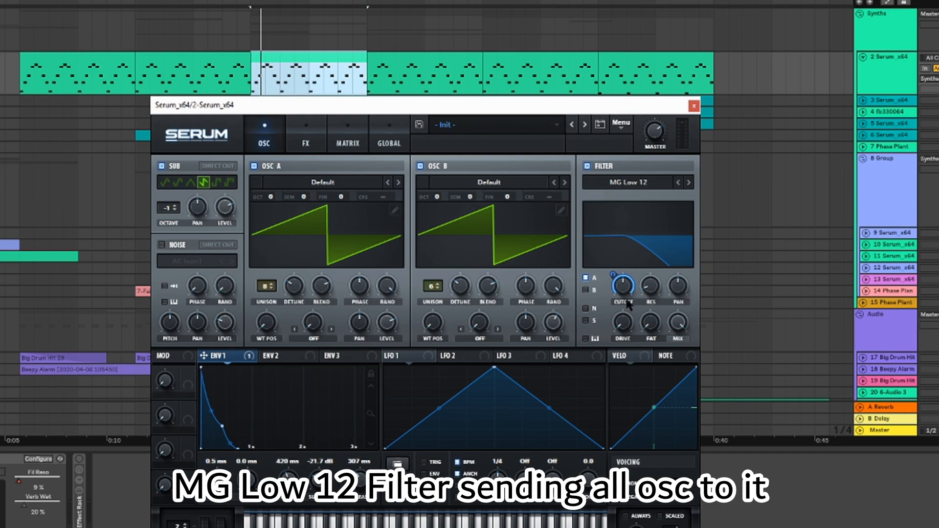
{"action": "left_click", "coordinate": [612, 277], "text": "alt+shift"}
{"action": "left_click_drag", "start_coordinate": [612, 278], "coordinate": [608, 301]}
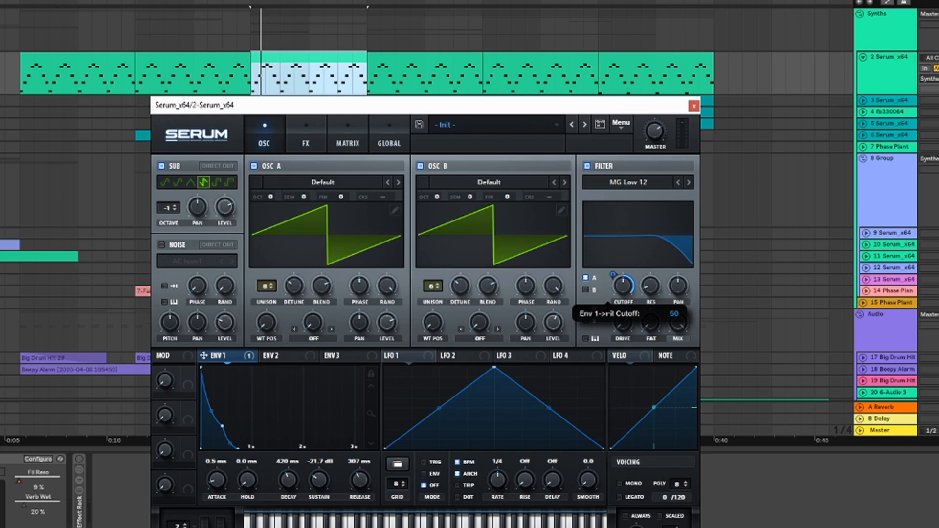
Step: Enable the Compressor, Reverb and EQ in Serum's effects rack
{"action": "left_click", "coordinate": [305, 142]}
{"action": "left_click_drag", "start_coordinate": [299, 101], "coordinate": [309, 54]}
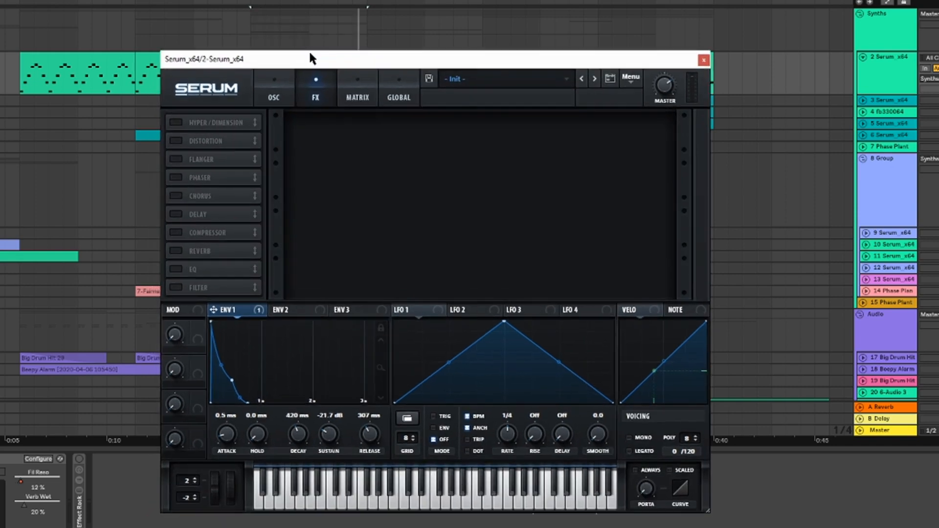
{"action": "left_click", "coordinate": [177, 233]}
{"action": "left_click", "coordinate": [176, 251]}
{"action": "left_click", "coordinate": [175, 269]}
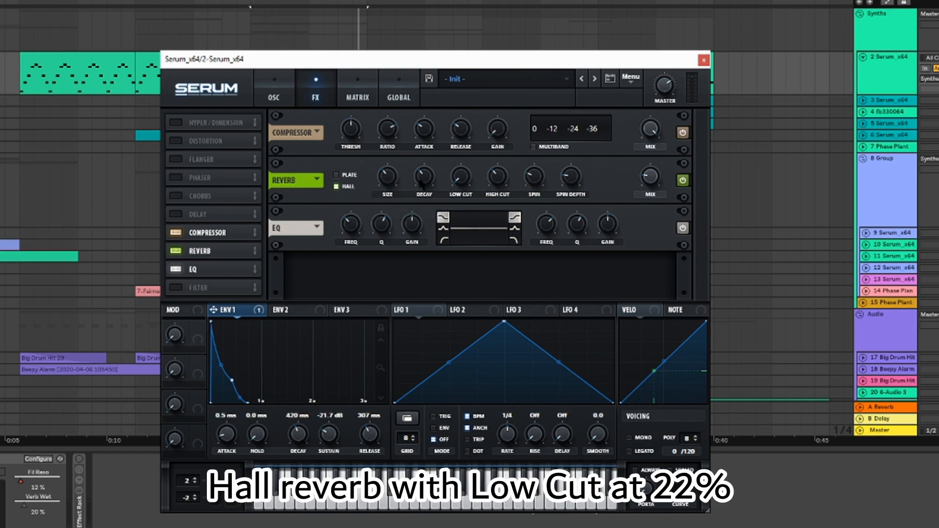
Step: Set the hall reverb's low cut to 22% and its mix to 12%
{"action": "mouse_move", "coordinate": [422, 184]}
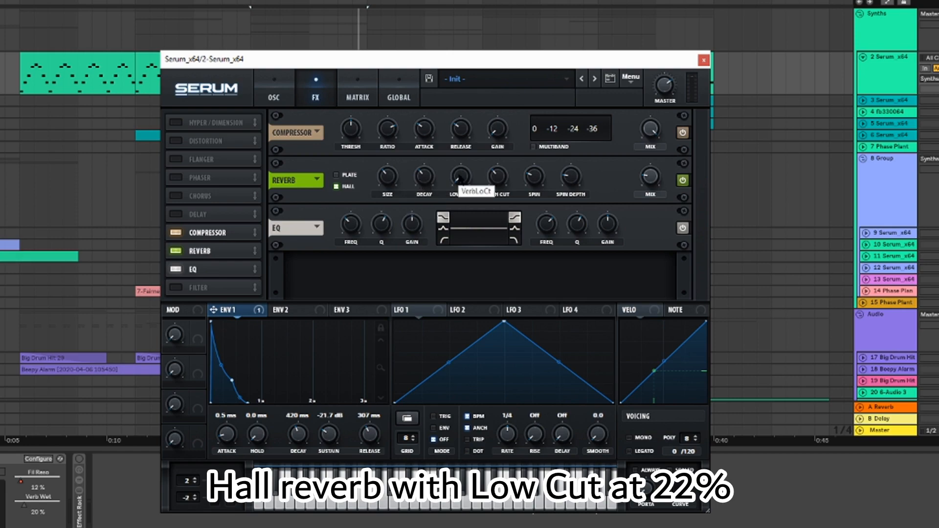
{"action": "left_click_drag", "start_coordinate": [458, 181], "coordinate": [464, 153]}
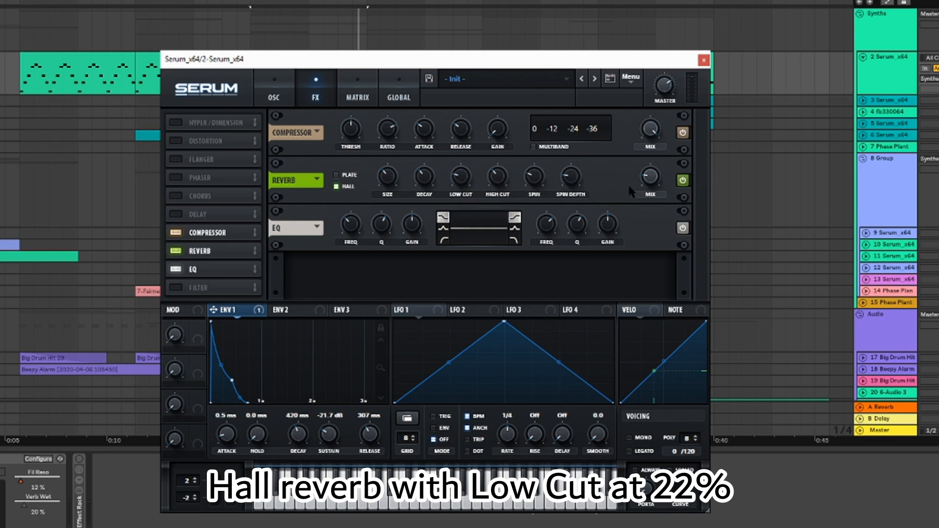
{"action": "left_click_drag", "start_coordinate": [652, 181], "coordinate": [652, 188]}
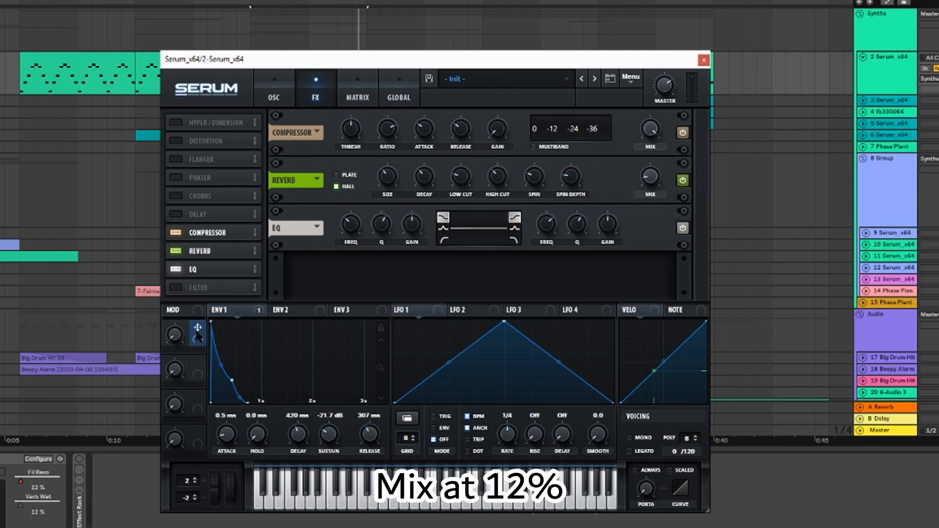
Step: Assign the first macro to the reverb's mix and adjust the modulation depth
{"action": "left_click_drag", "start_coordinate": [196, 334], "coordinate": [365, 246]}
{"action": "mouse_move", "coordinate": [636, 180]}
{"action": "left_mouse_down"}
{"action": "mouse_move", "coordinate": [650, 174]}
{"action": "mouse_move", "coordinate": [629, 188]}
{"action": "left_mouse_up"}
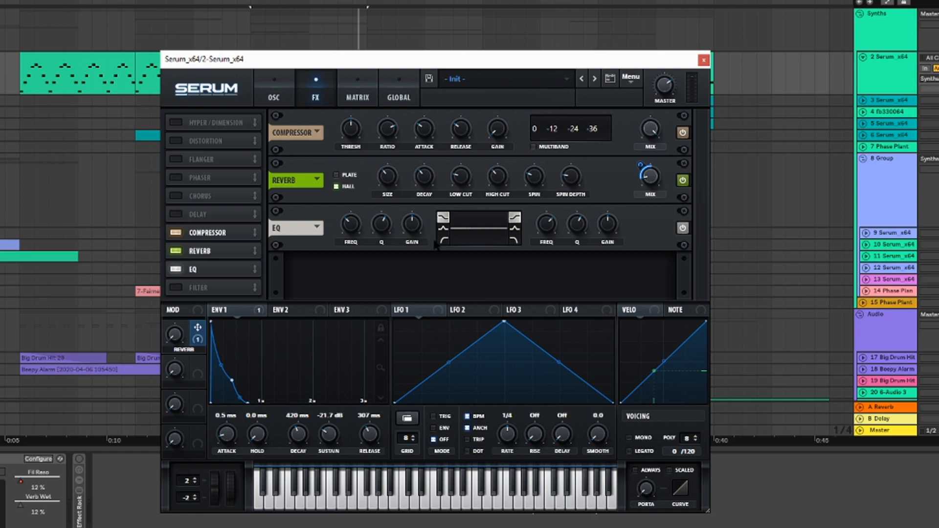
Step: Switch the EQ's low band to a bell shape at 200 Hz with a Q of 39% and a gain of -7
{"action": "left_click", "coordinate": [443, 229]}
{"action": "double_click", "coordinate": [356, 229]}
{"action": "double_click", "coordinate": [383, 230]}
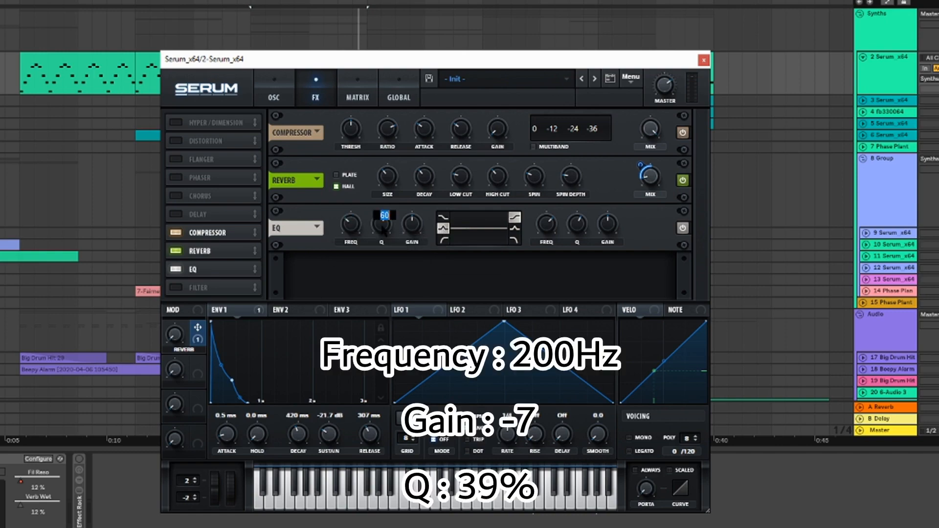
{"action": "type", "text": "39"}
{"action": "key", "text": "Tab"}
{"action": "type", "text": "-7"}
{"action": "key", "text": "Return"}
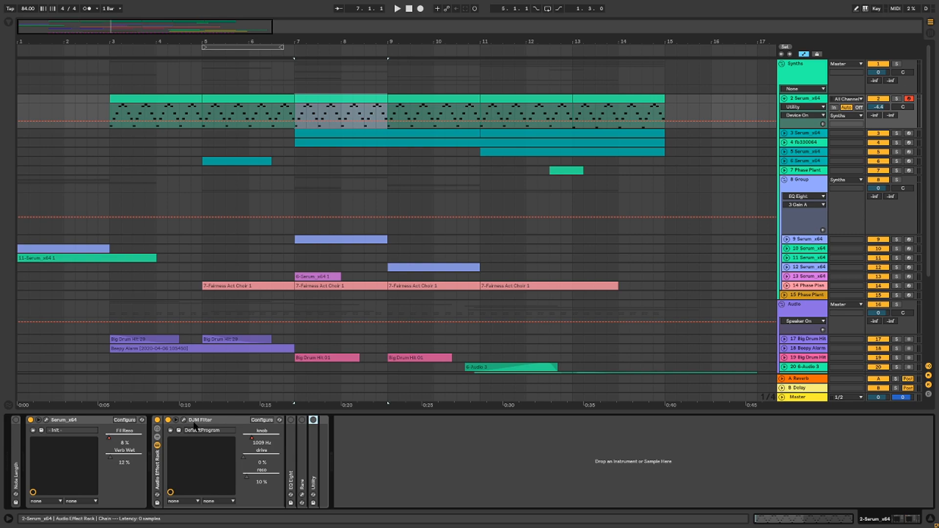
Step: Open the DJM Filter's window and examine its knob automation along the Serum track's clips
{"action": "left_click", "coordinate": [216, 422]}
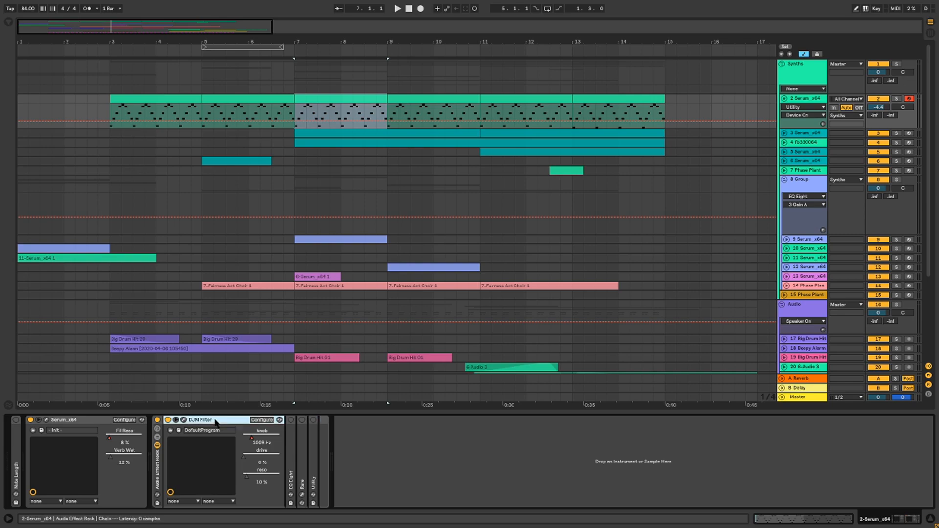
{"action": "left_click", "coordinate": [184, 420]}
{"action": "left_click_drag", "start_coordinate": [254, 173], "coordinate": [381, 185]}
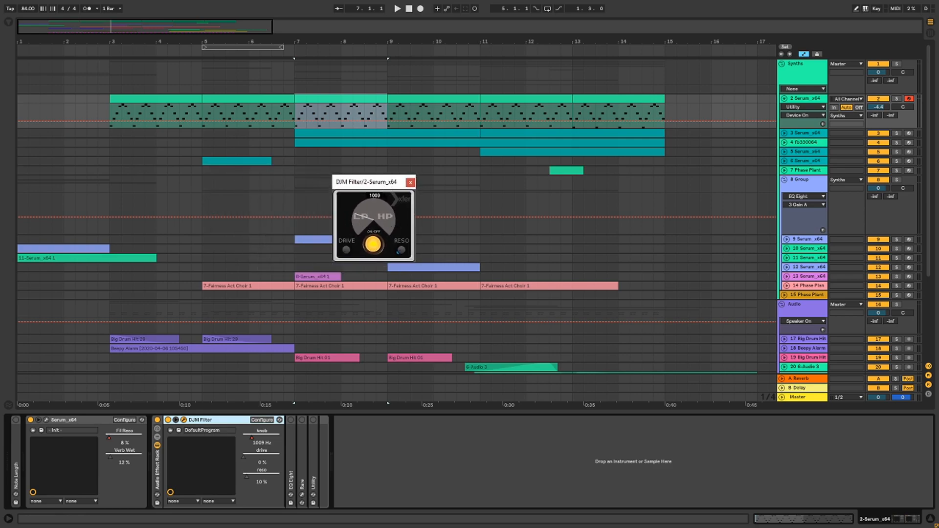
{"action": "left_click", "coordinate": [111, 139]}
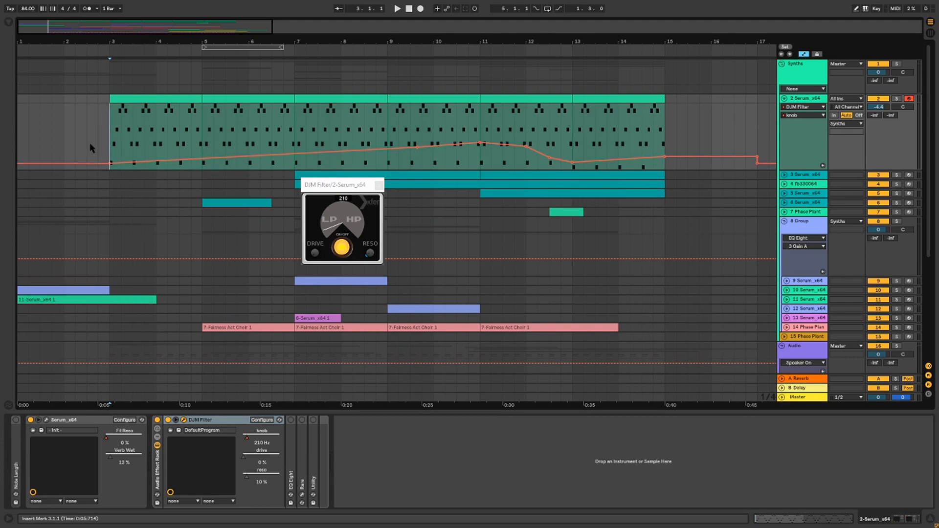
{"action": "left_click", "coordinate": [429, 131]}
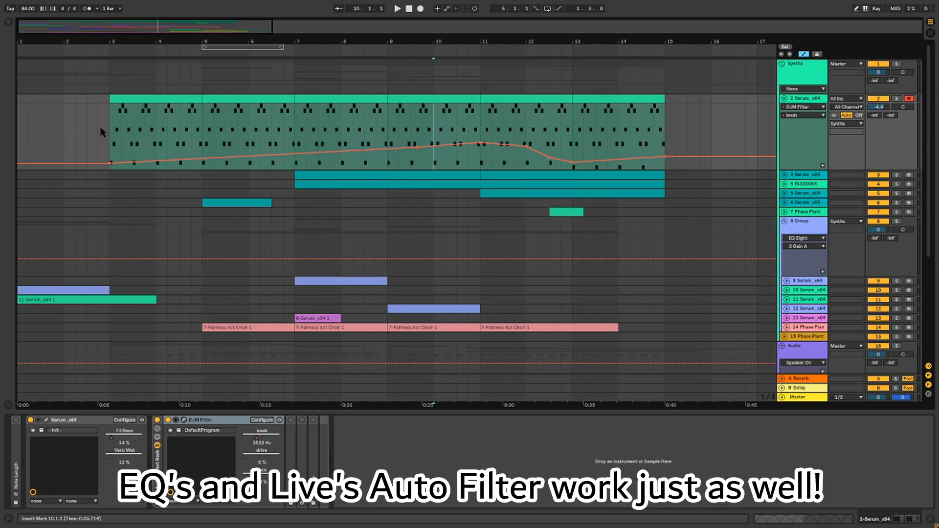
{"action": "left_click", "coordinate": [327, 164]}
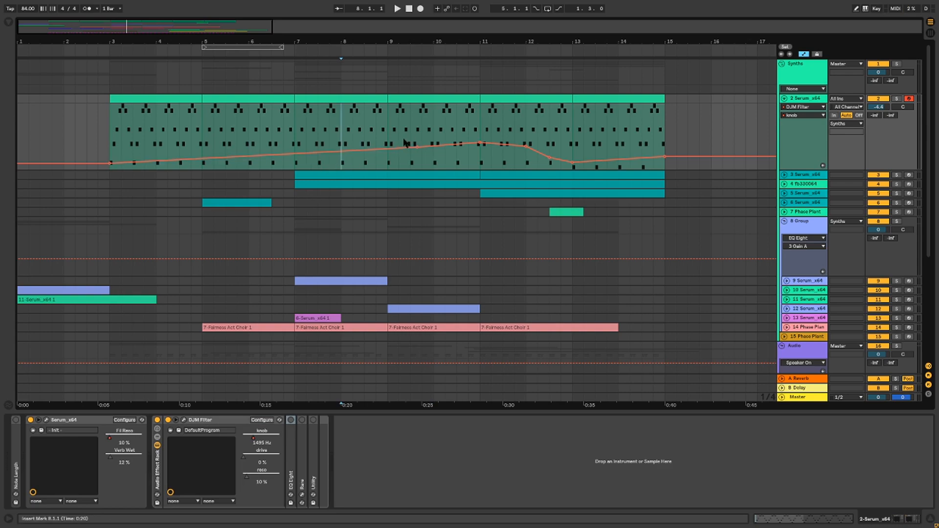
Step: Play the arrangement from bar 3 to hear the filter automation on the Serum part
{"action": "left_click", "coordinate": [112, 142]}
{"action": "key", "text": "space"}
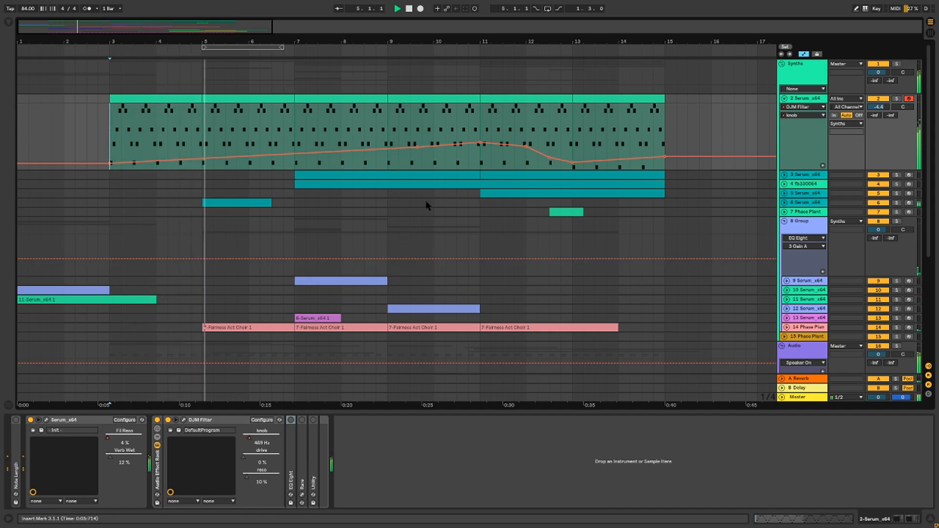
{"action": "left_click", "coordinate": [432, 142]}
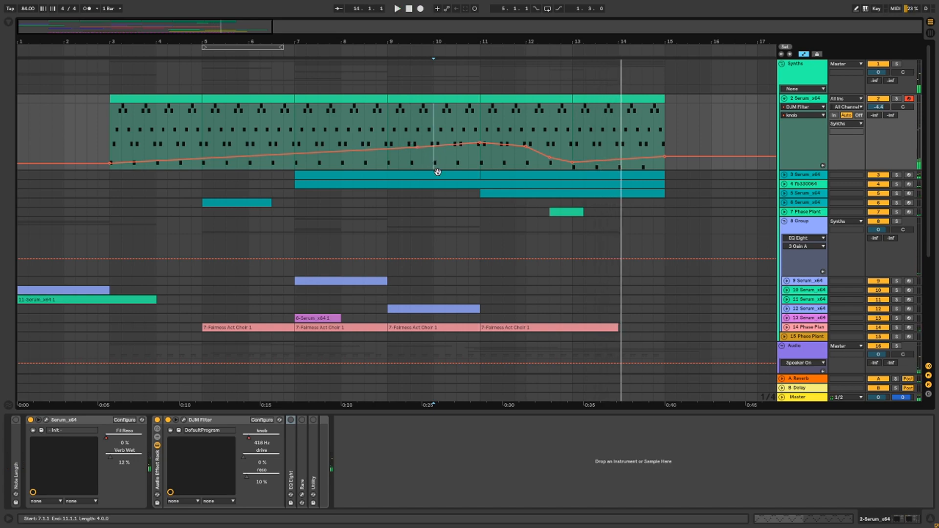
Step: Expand the EQ Eight device on the Serum track and turn it on
{"action": "double_click", "coordinate": [296, 471]}
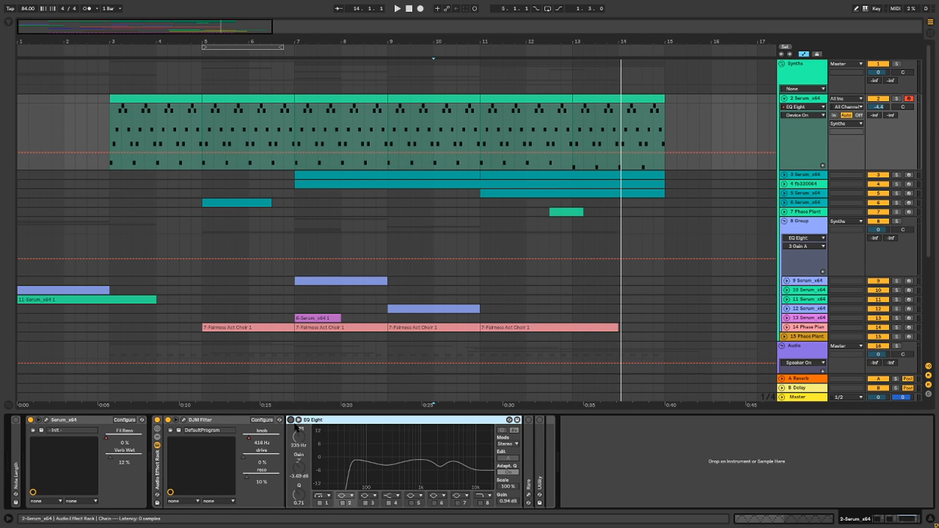
{"action": "left_click", "coordinate": [291, 421]}
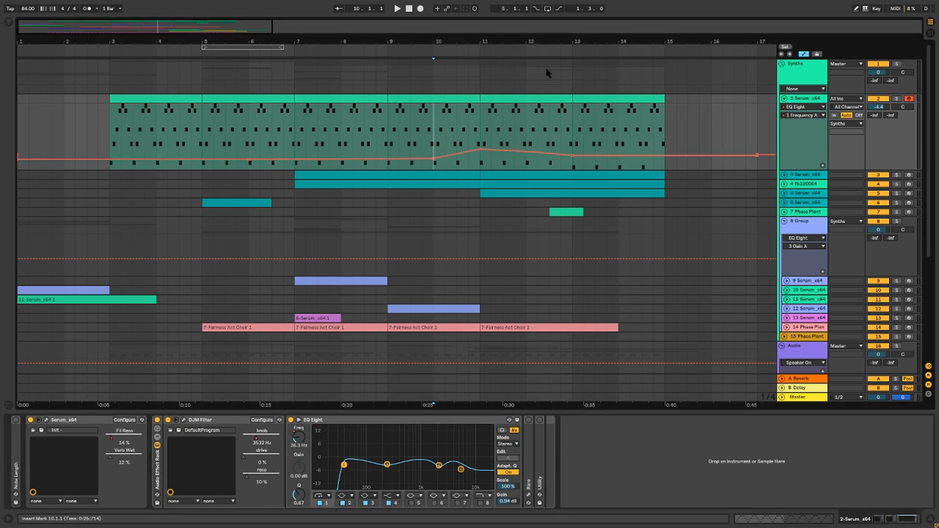
Step: Examine EQ Eight's band 1 frequency automation at bars 10 and 11 and the settings of bands 2, 3 and 4
{"action": "left_click", "coordinate": [481, 133]}
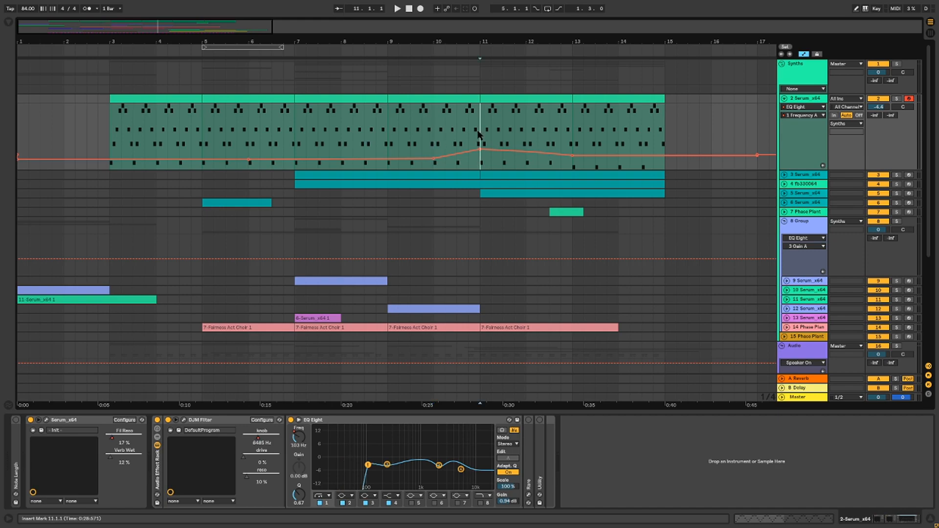
{"action": "left_click", "coordinate": [434, 147]}
{"action": "left_click", "coordinate": [387, 465]}
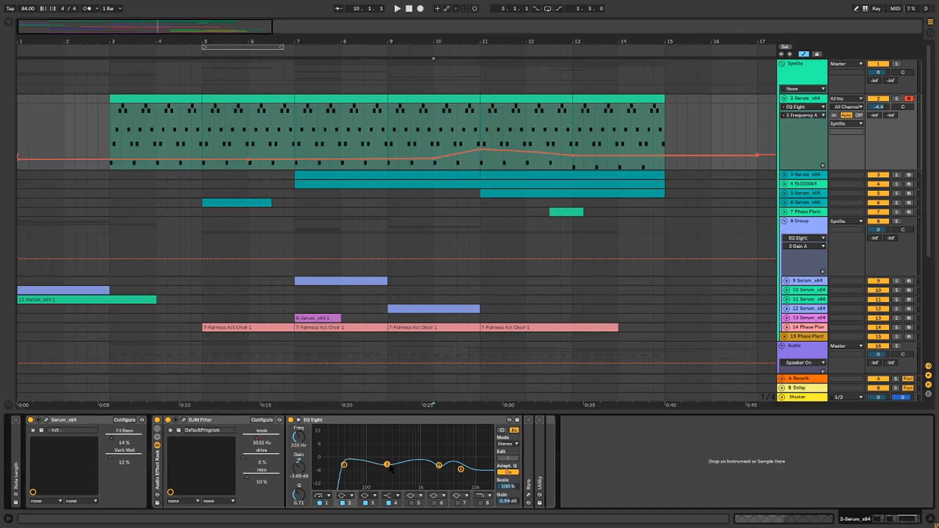
{"action": "left_click", "coordinate": [439, 465]}
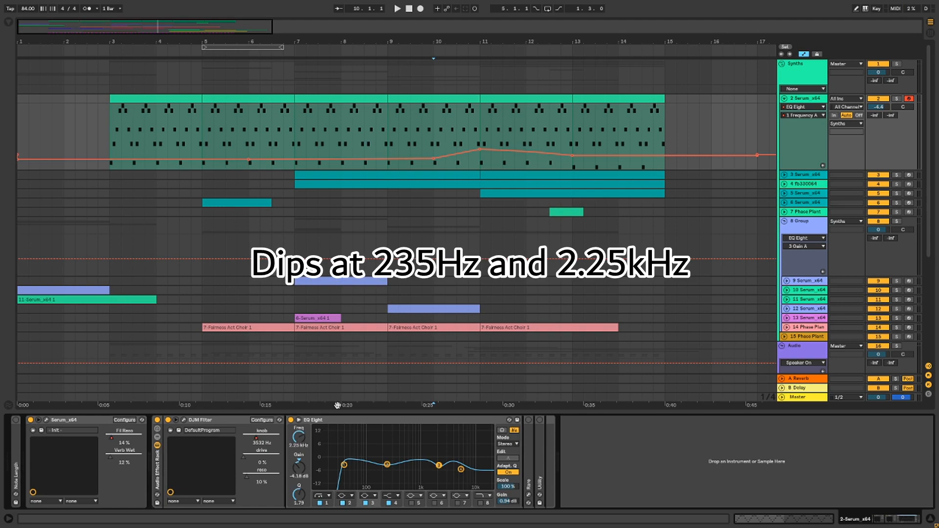
{"action": "left_click", "coordinate": [461, 469]}
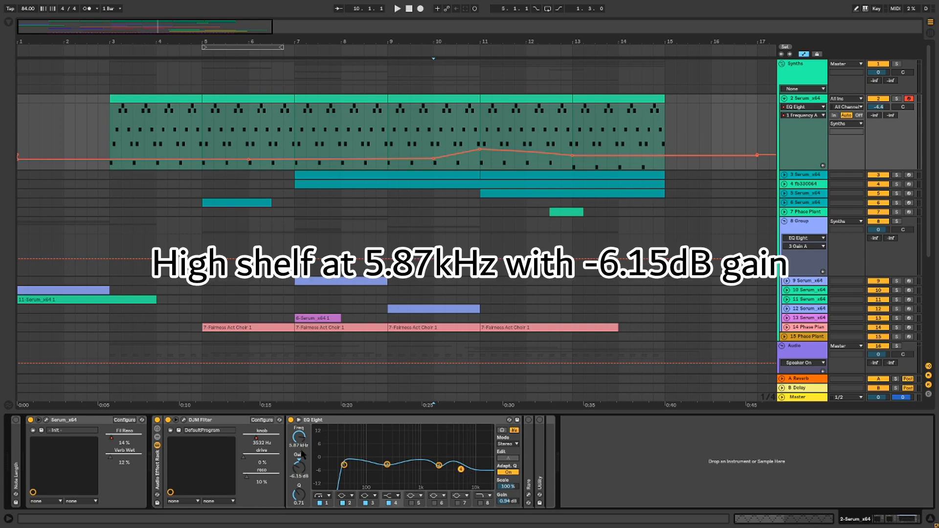
{"action": "left_click", "coordinate": [299, 467]}
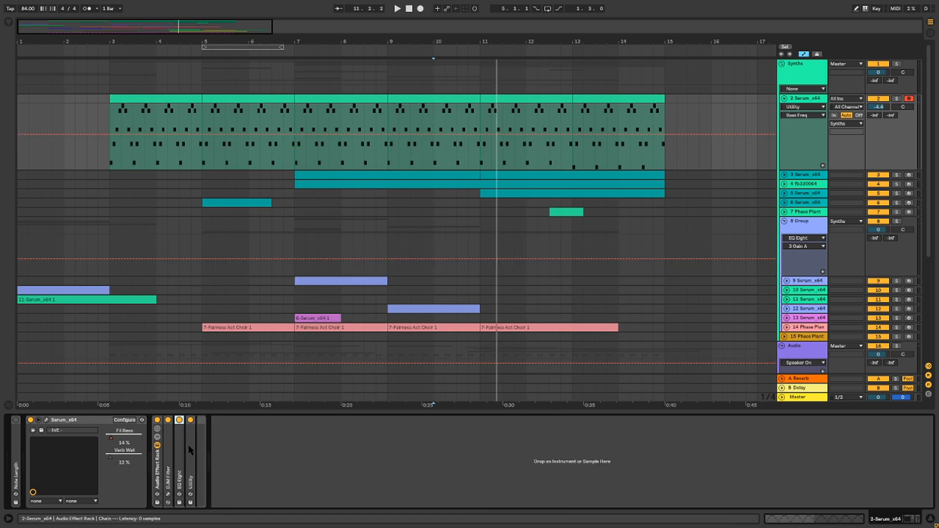
Step: Expand the Utility device to examine its bass mono settings and place the insert marker at bar 4
{"action": "double_click", "coordinate": [189, 445]}
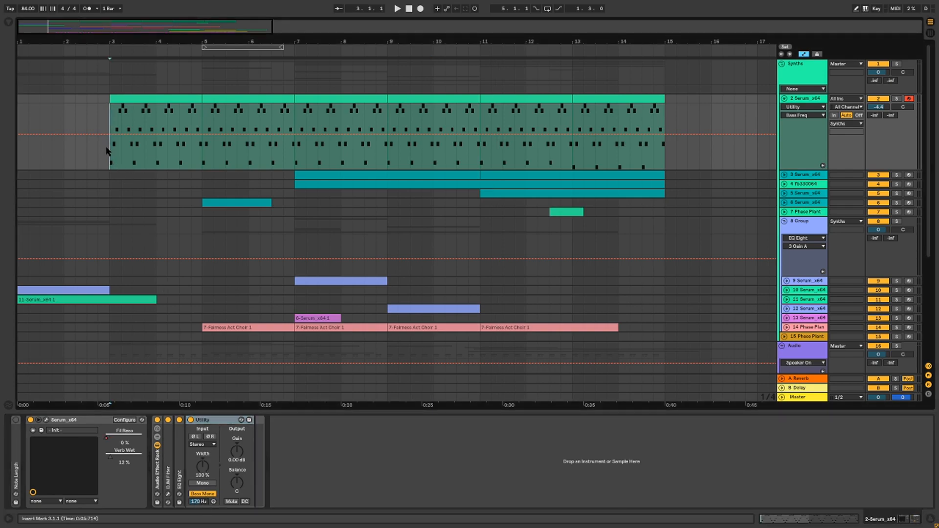
{"action": "left_click", "coordinate": [160, 146]}
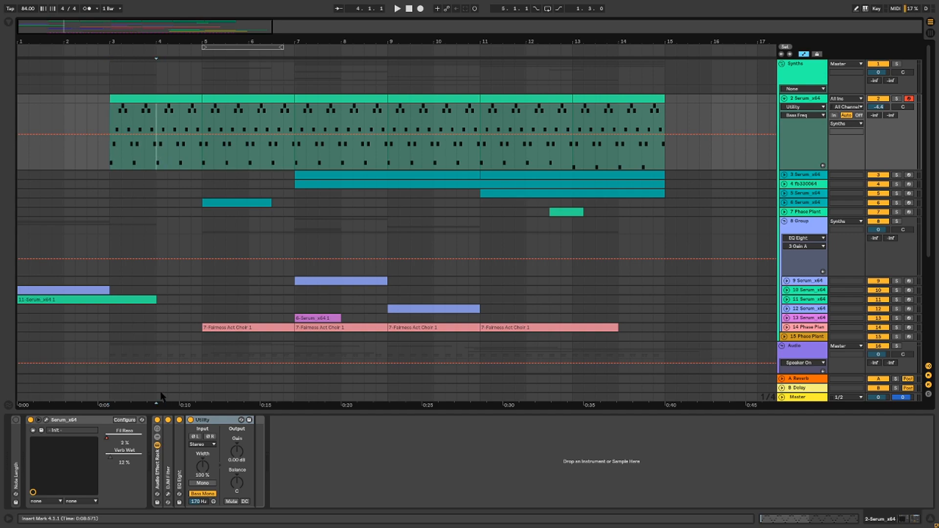